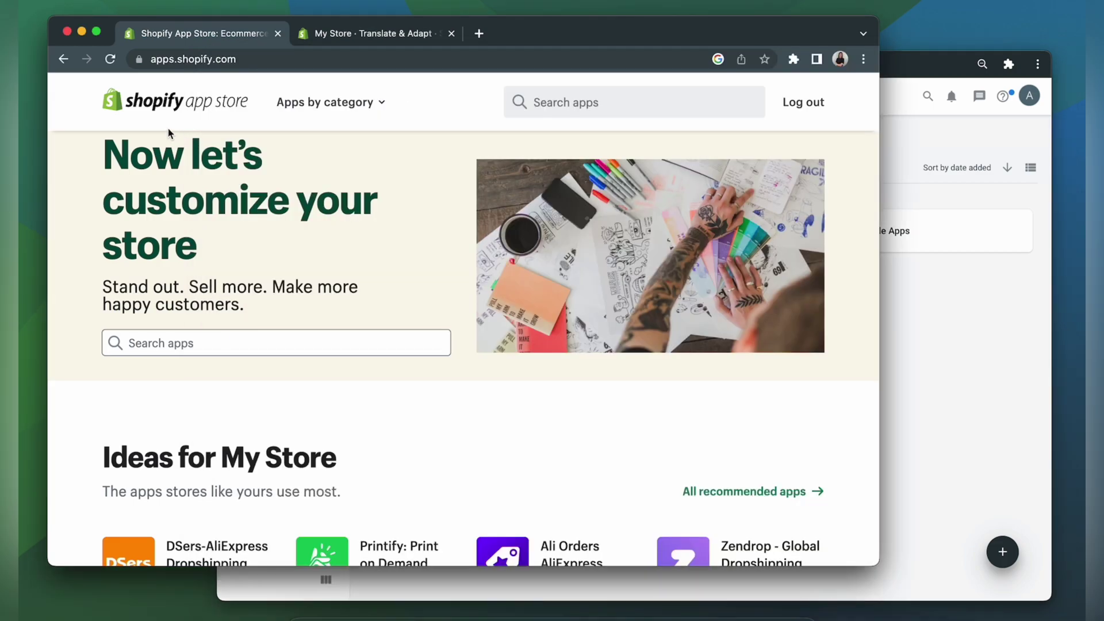
# Find the Crowdin app by searching 'crowdin' in the App Store, then add and install it
pyautogui.click(174, 140)
pyautogui.click(535, 92)
pyautogui.write('cro')
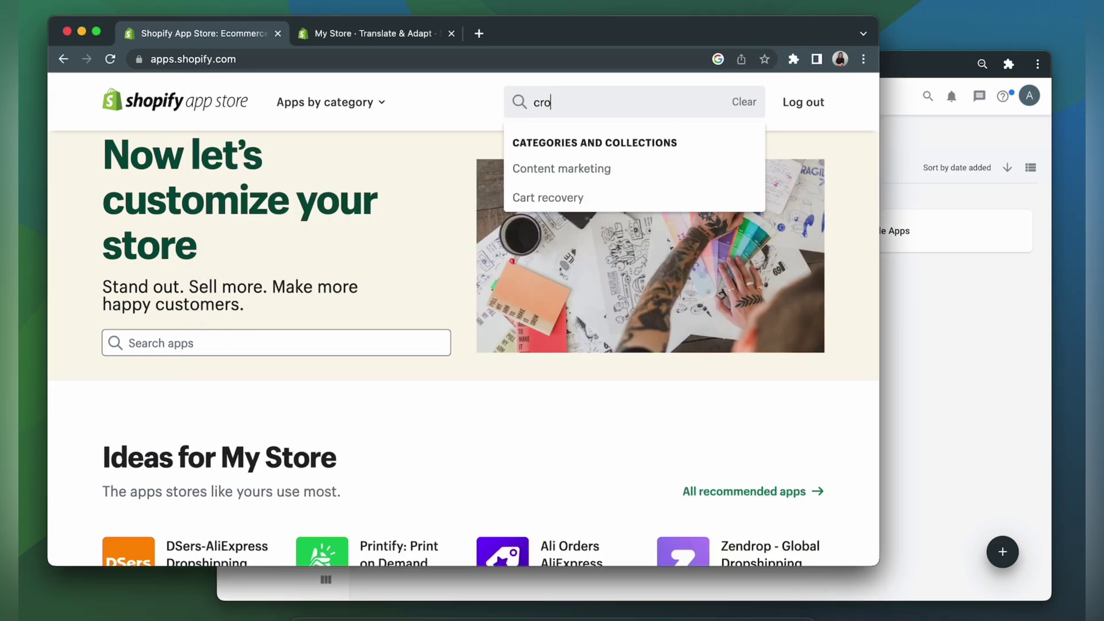
pyautogui.write('wdi')
pyautogui.click(567, 137)
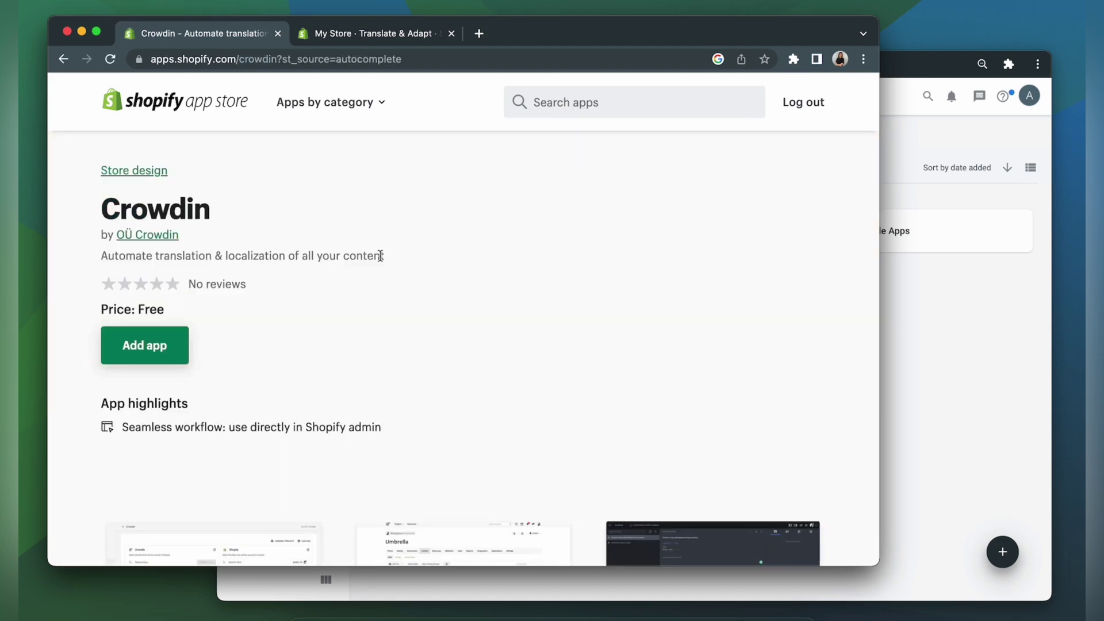
pyautogui.click(152, 348)
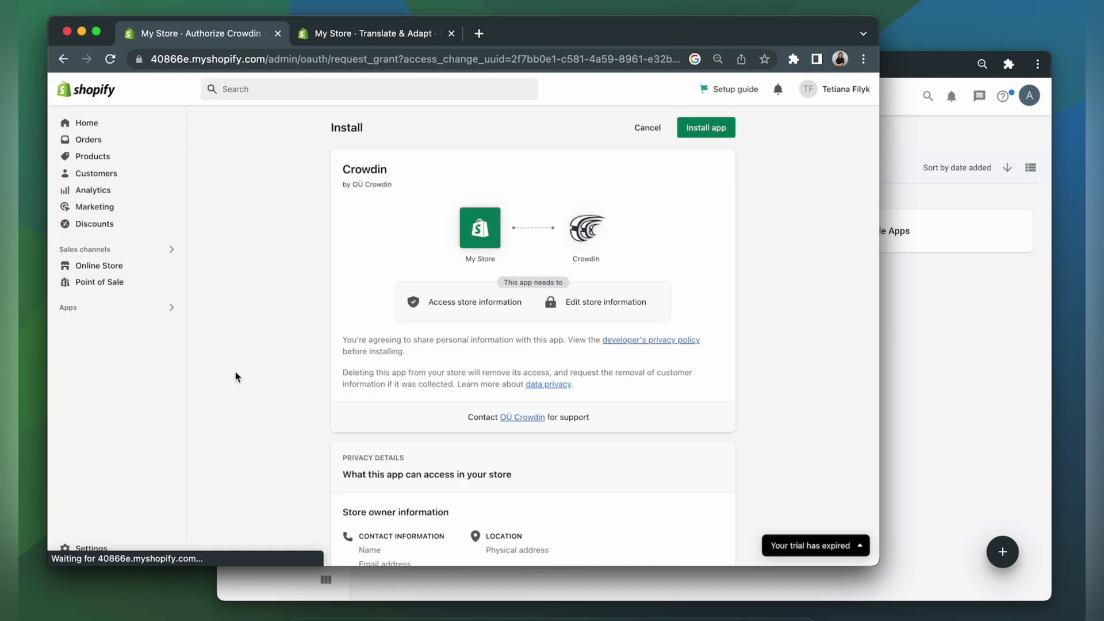
pyautogui.click(707, 127)
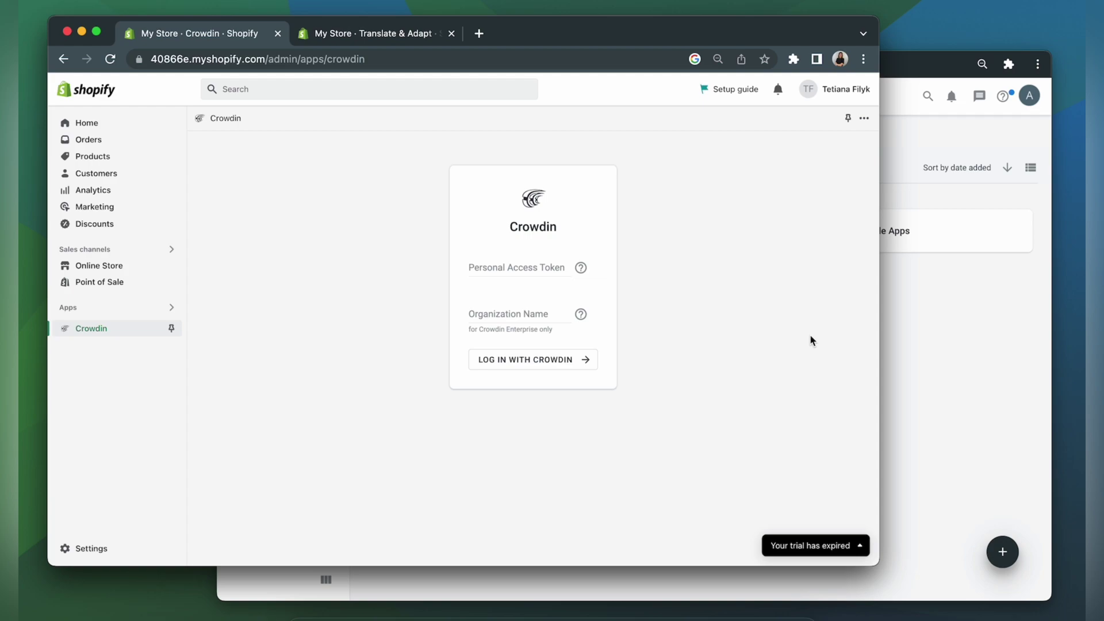
# Go to Account Settings > Access tokens in Crowdin Enterprise and start a new token
pyautogui.click(941, 329)
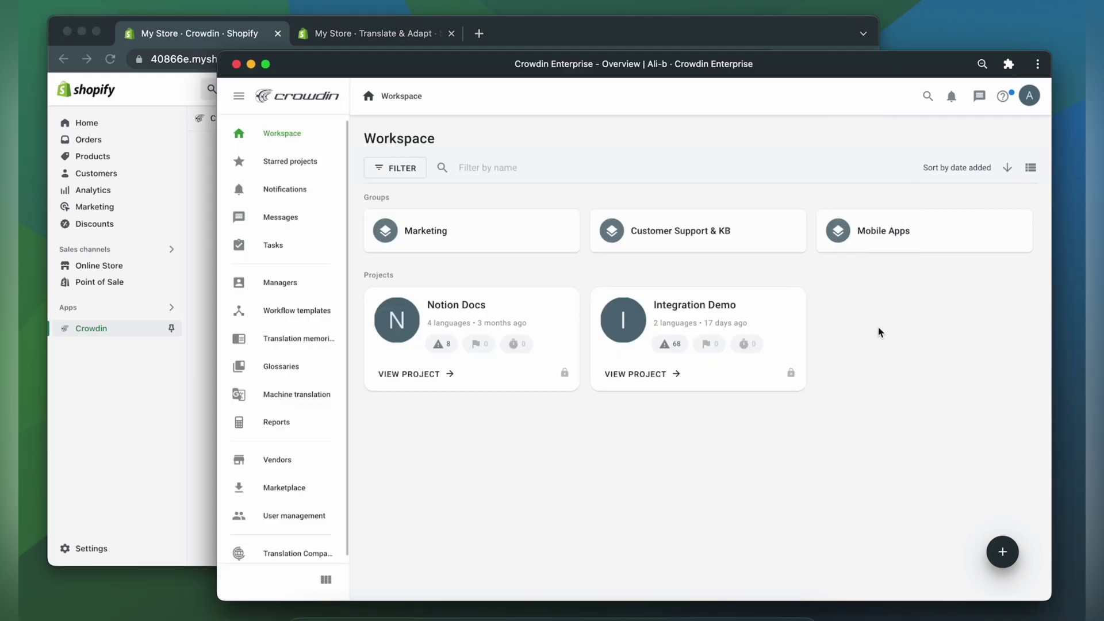
pyautogui.click(1030, 96)
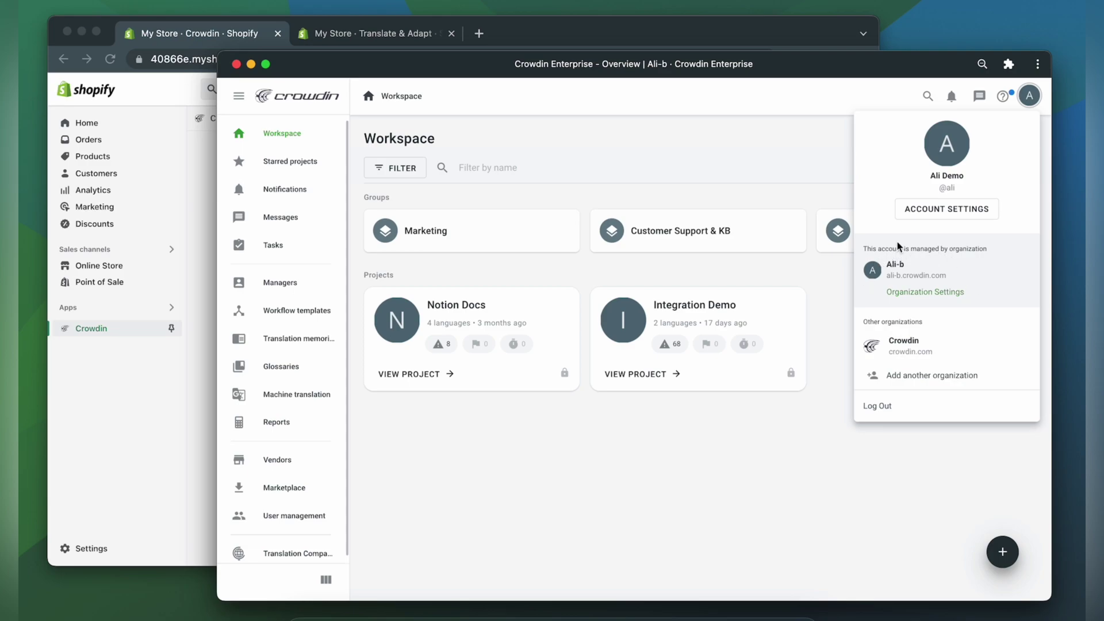
pyautogui.click(928, 210)
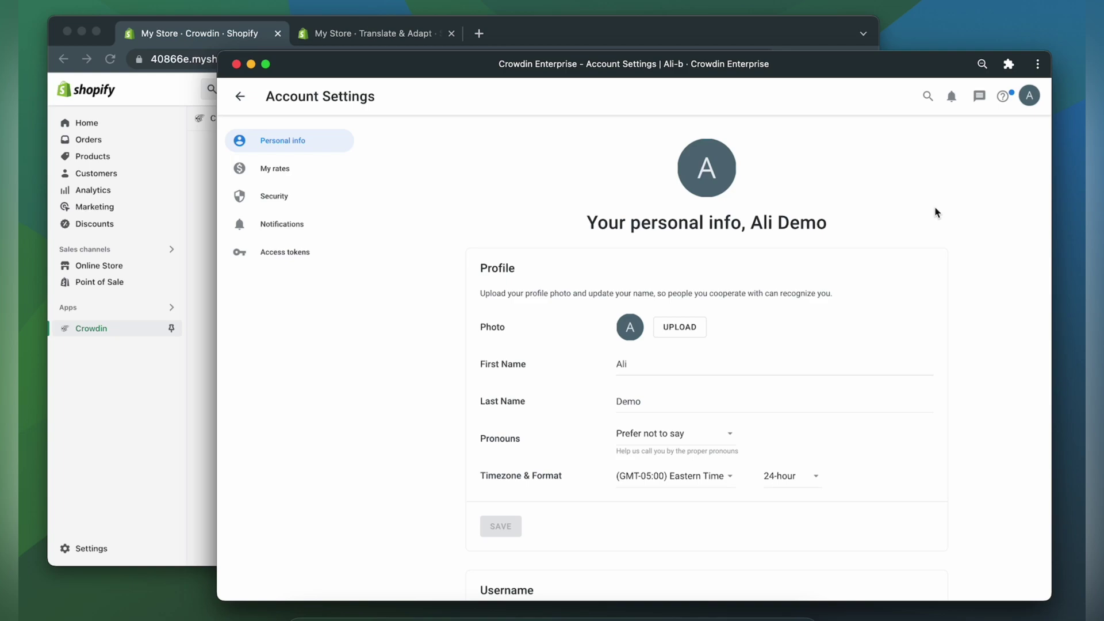
pyautogui.click(286, 252)
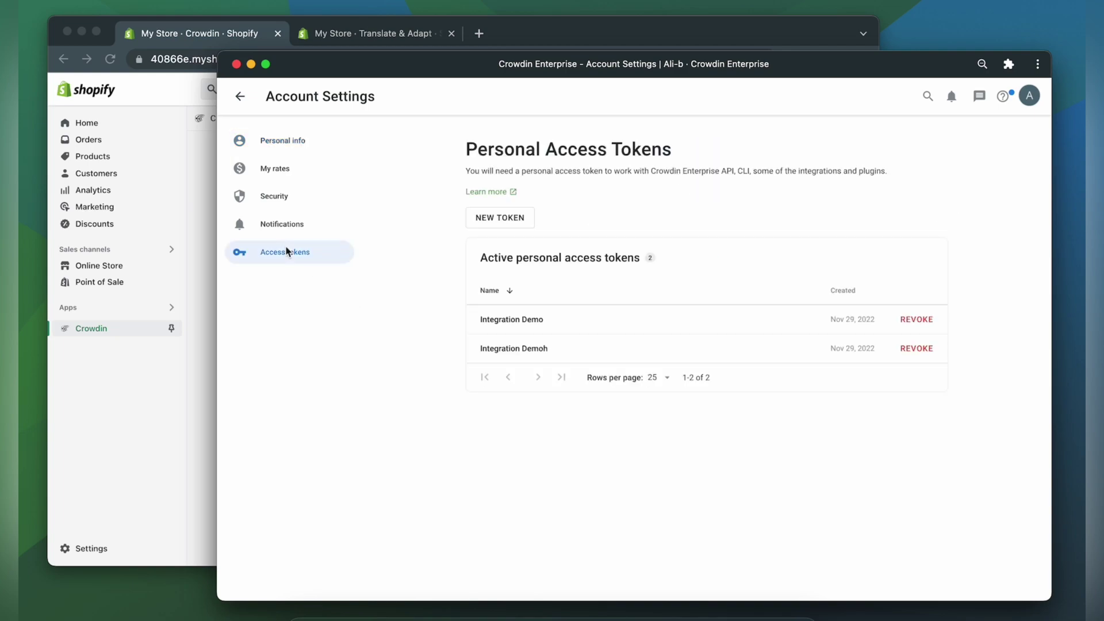
pyautogui.click(483, 217)
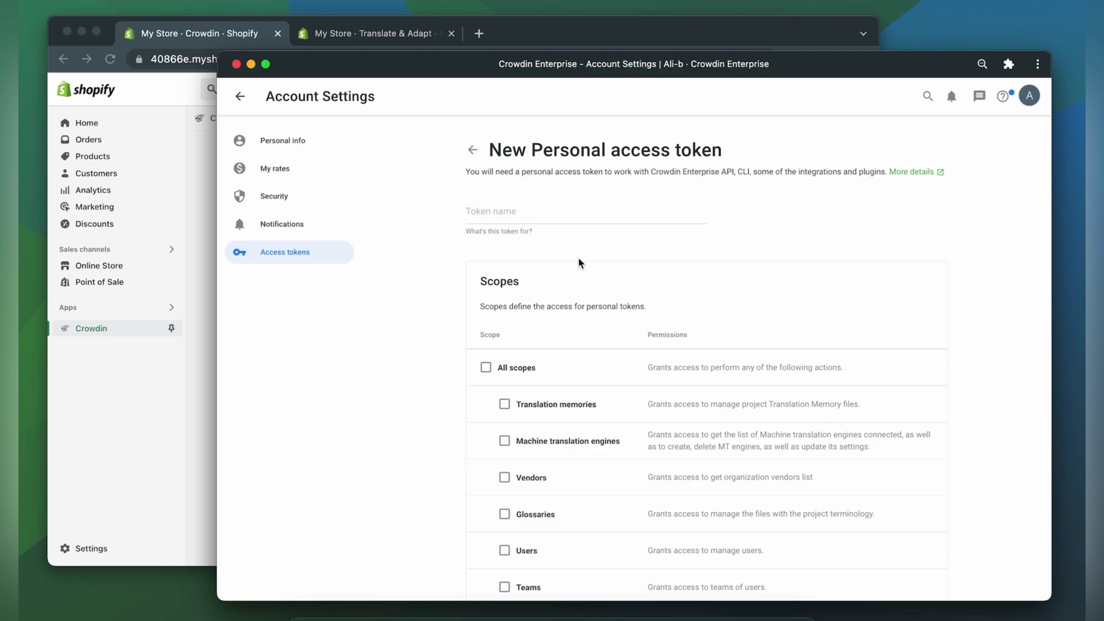
# Name the token and grant Projects, Translation status and Source files & strings access
pyautogui.scroll(-3, 579, 262)
pyautogui.scroll(2, 578, 262)
pyautogui.click(575, 154)
pyautogui.write('te')
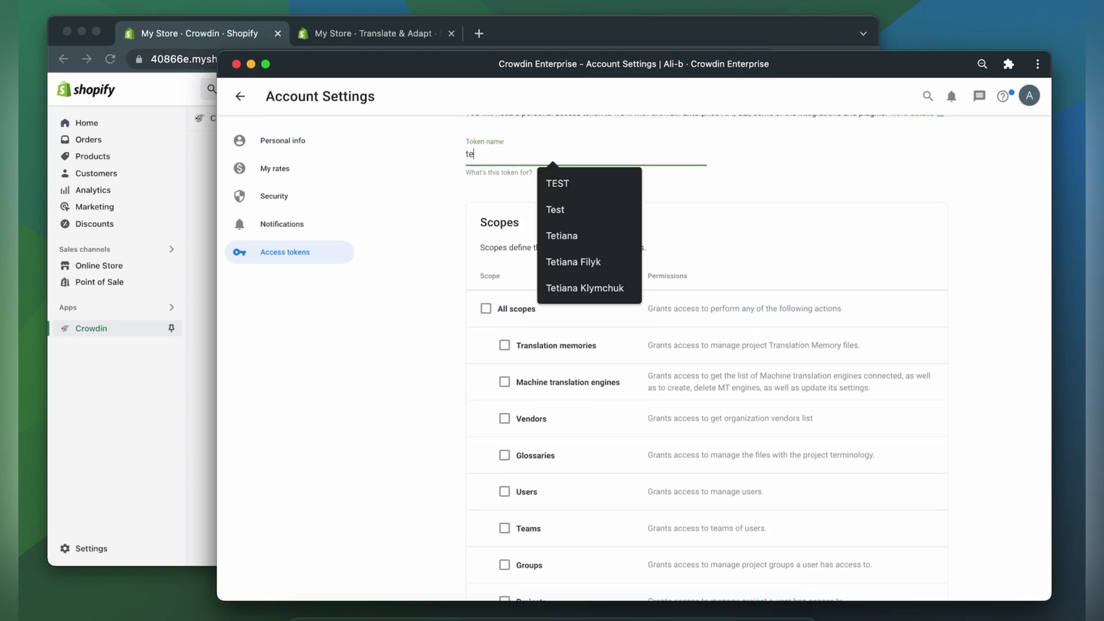
pyautogui.scroll(-6, 705, 202)
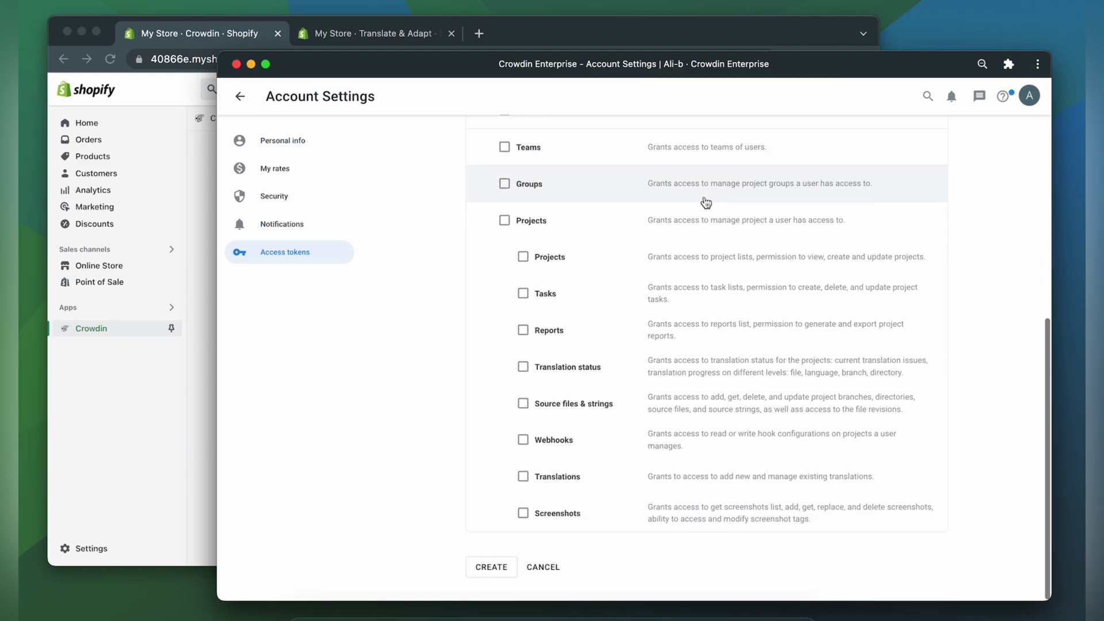
pyautogui.click(661, 256)
pyautogui.click(584, 366)
pyautogui.click(584, 404)
pyautogui.scroll(-1, 572, 525)
# Create the token, confirming with the saved account password
pyautogui.click(491, 555)
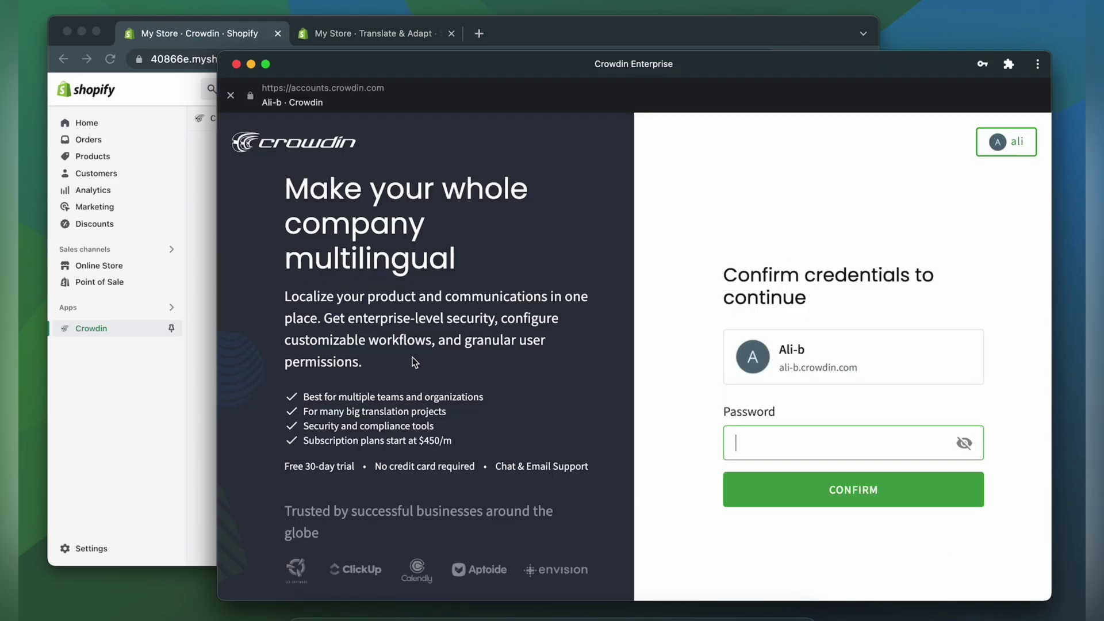
pyautogui.click(740, 444)
pyautogui.click(817, 486)
pyautogui.click(827, 497)
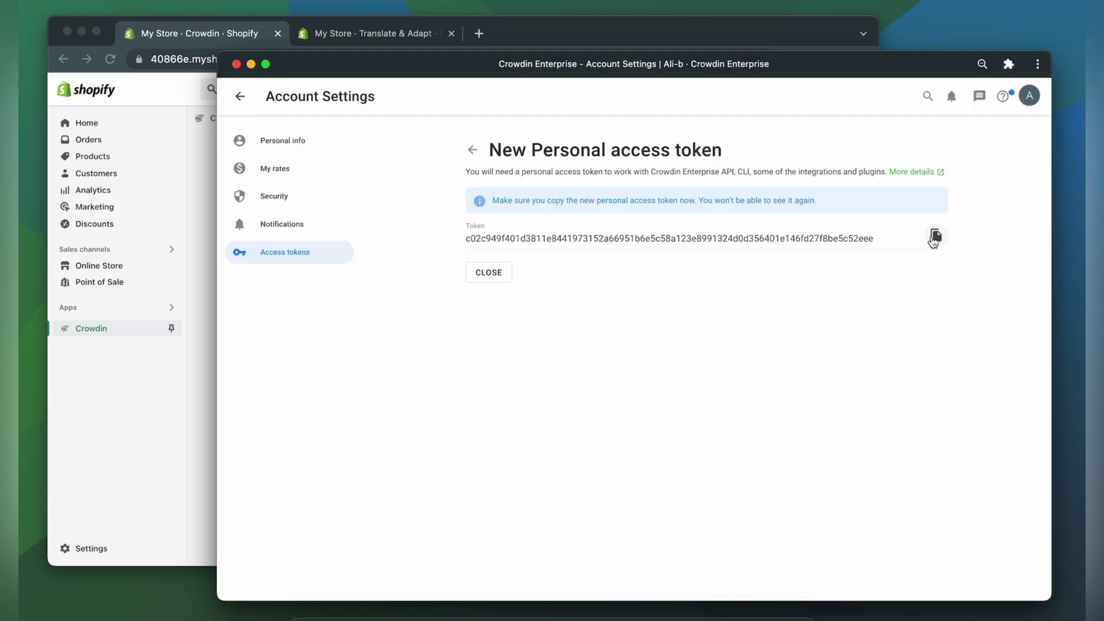
# Log the Shopify Crowdin app in with the copied personal access token and organization name
pyautogui.click(935, 237)
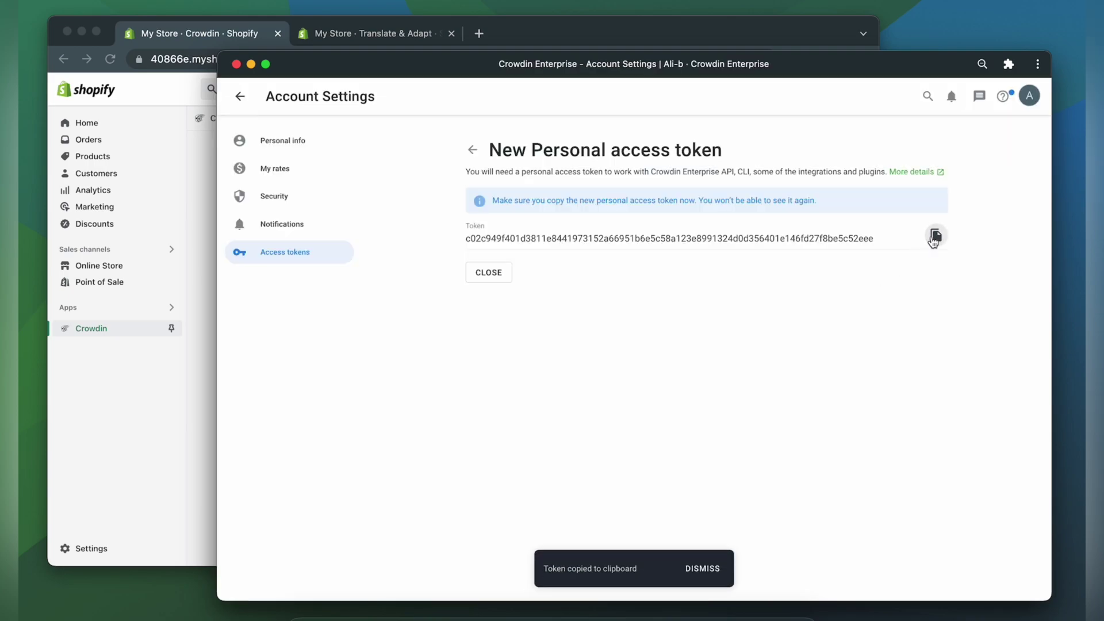
pyautogui.click(182, 399)
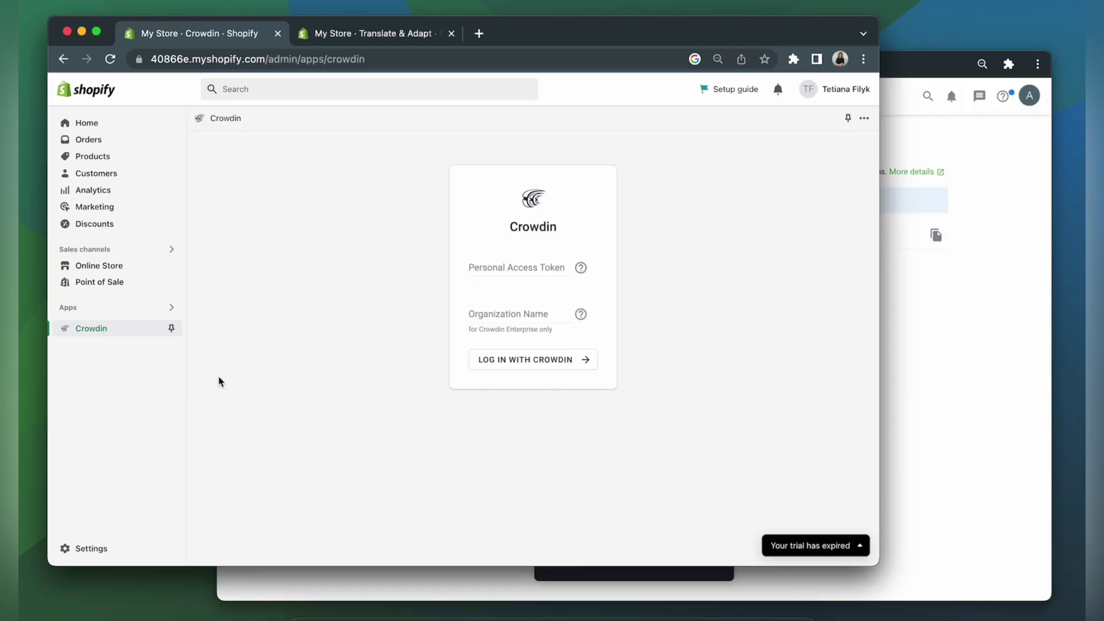
pyautogui.click(497, 266)
pyautogui.press('super+v')
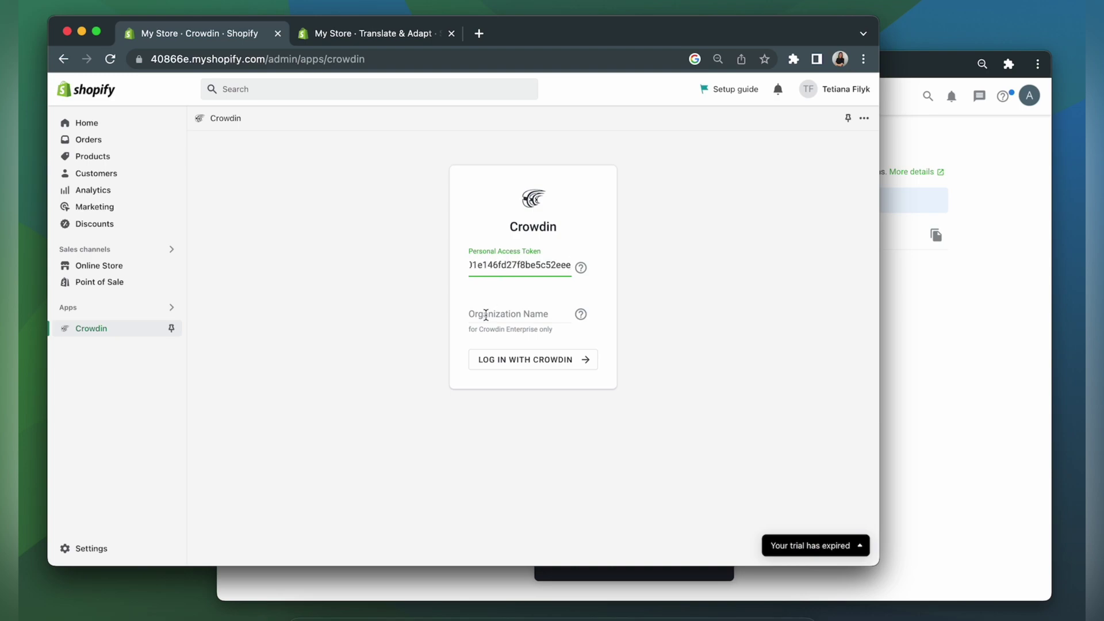
pyautogui.click(483, 313)
pyautogui.write('Ali-b')
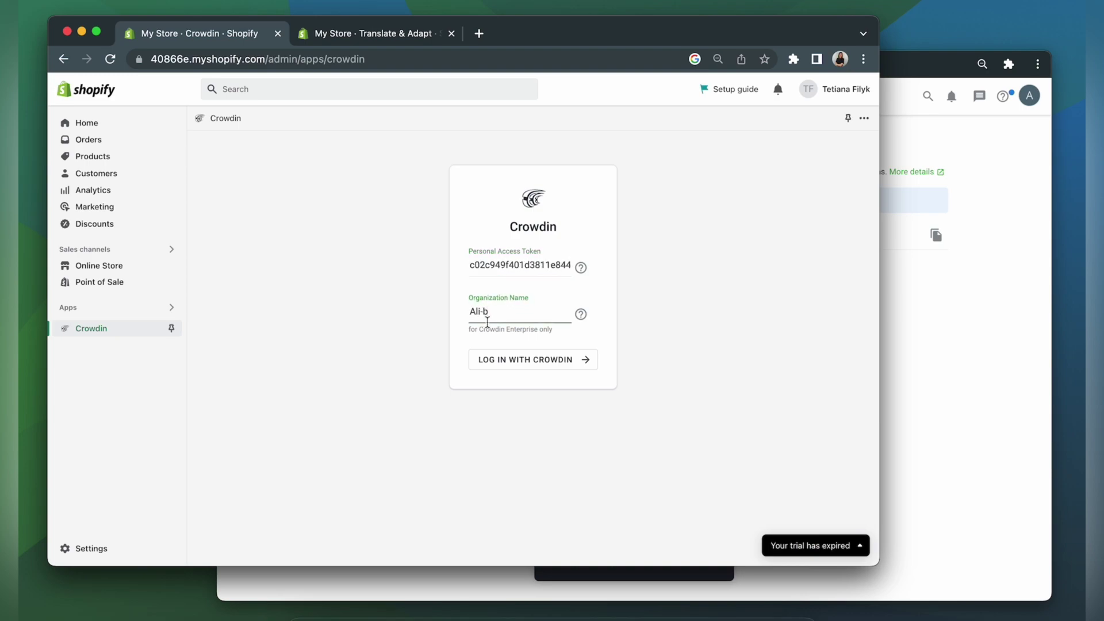
pyautogui.click(509, 360)
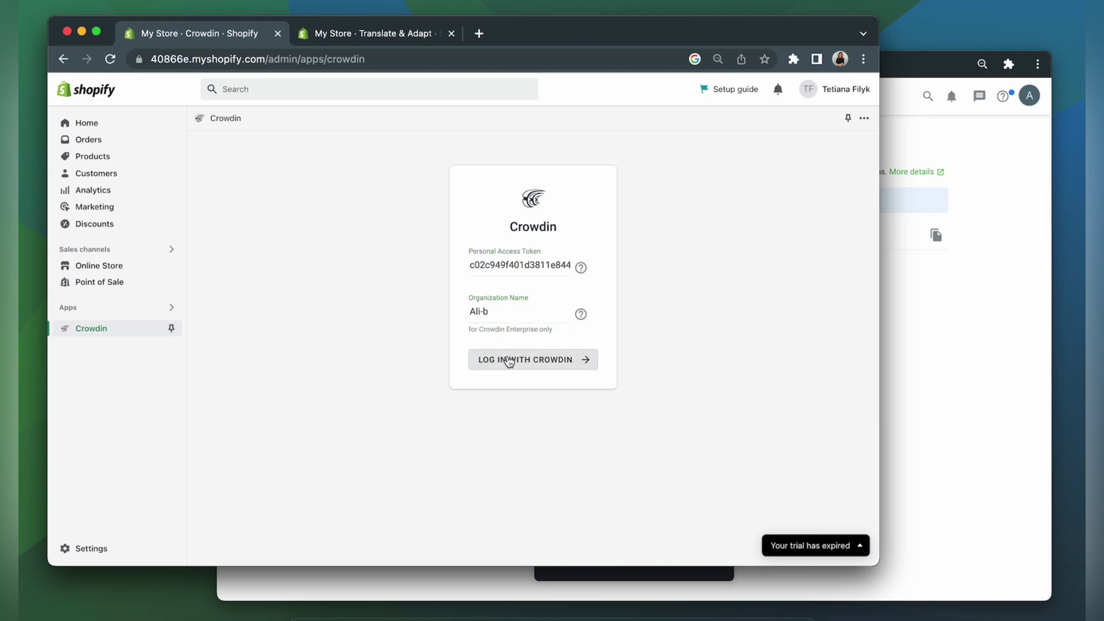
# Select and save Integration Demo as the linked Crowdin project
pyautogui.click(456, 212)
pyautogui.click(394, 348)
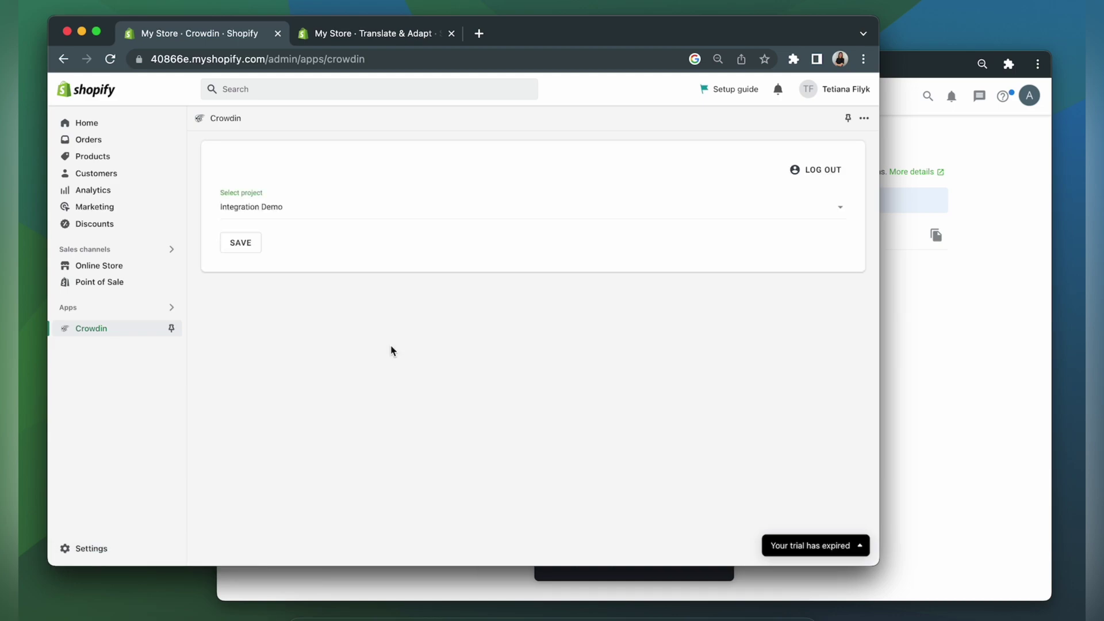
pyautogui.click(246, 251)
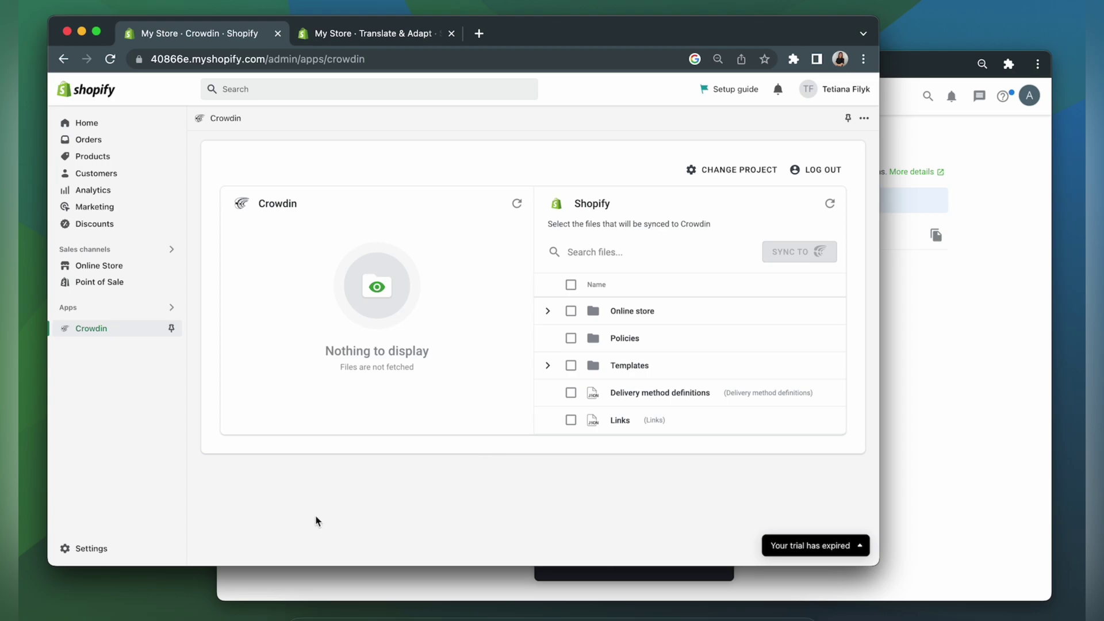
# Add Italian to the store's languages under Settings > Languages
pyautogui.click(97, 548)
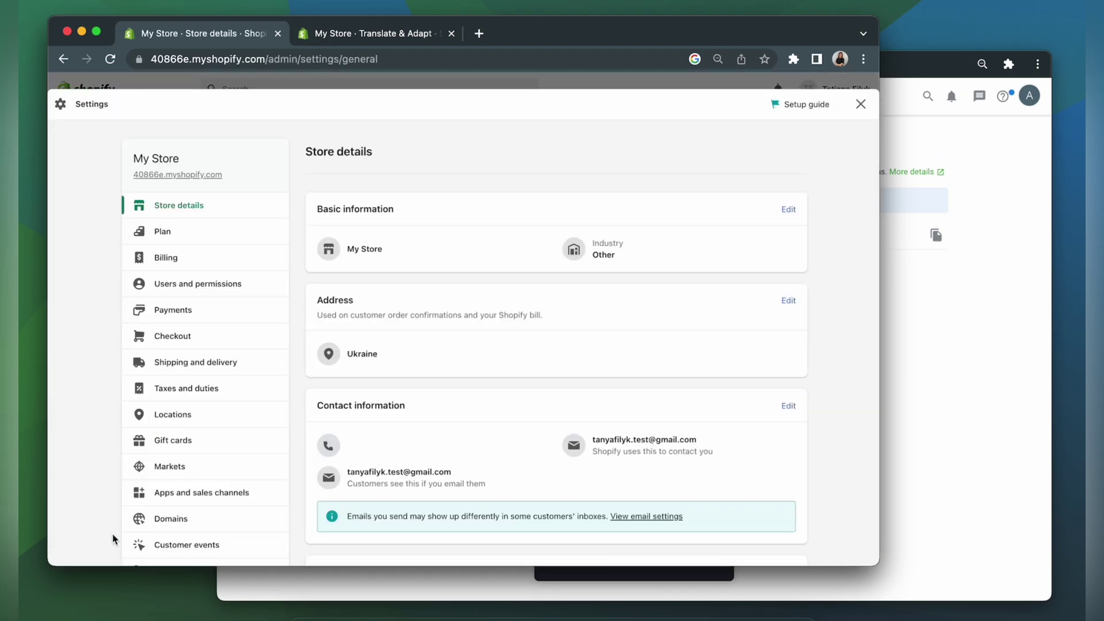
pyautogui.scroll(-5, 172, 521)
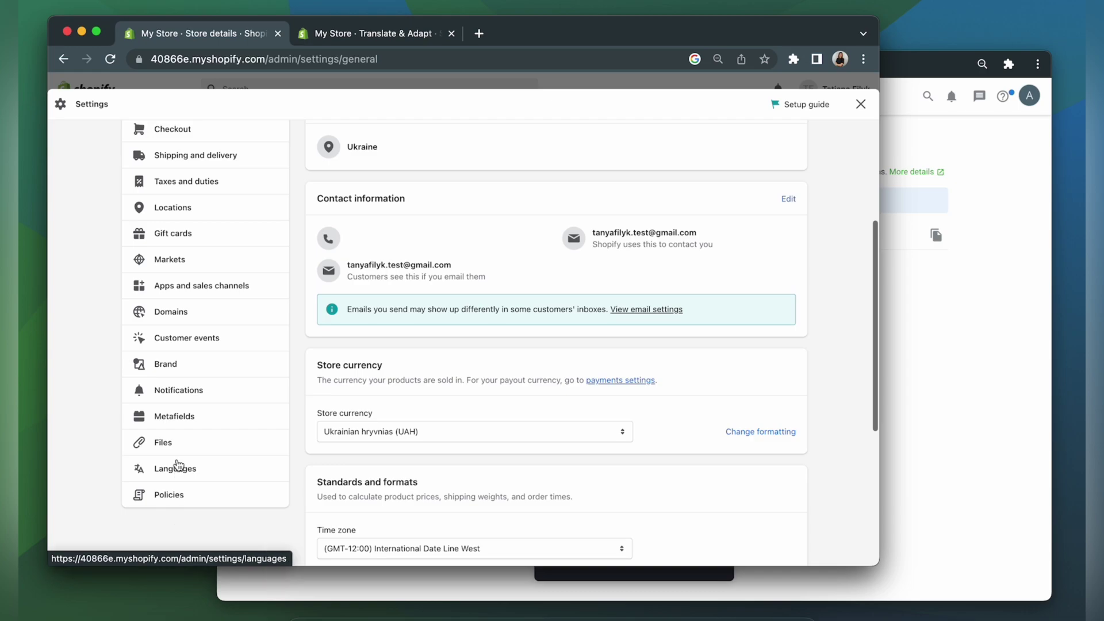
pyautogui.click(178, 468)
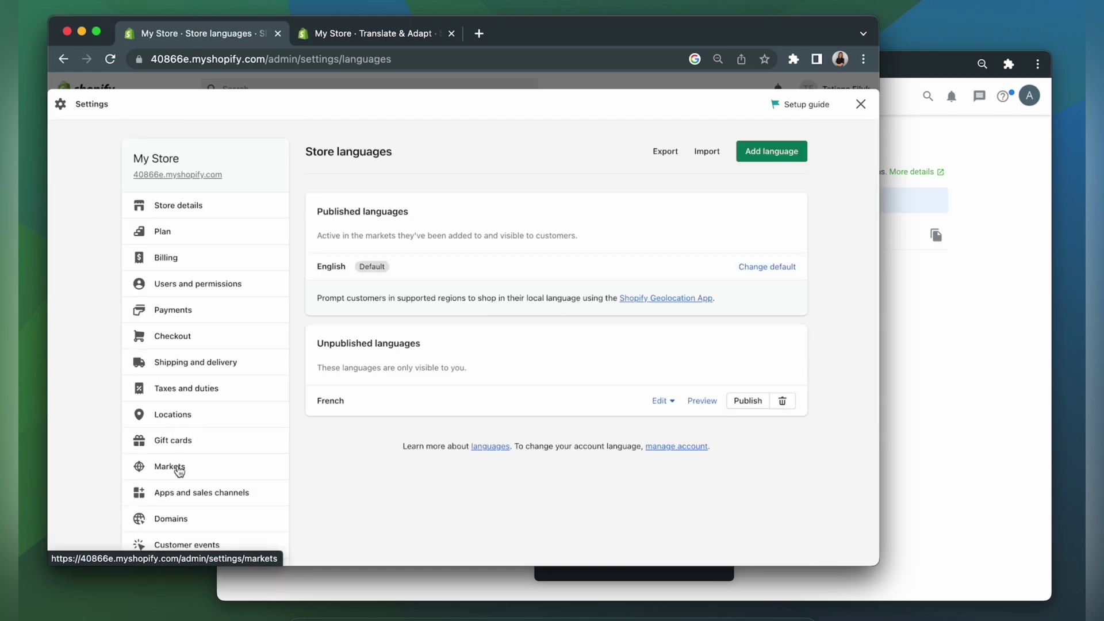
pyautogui.click(784, 154)
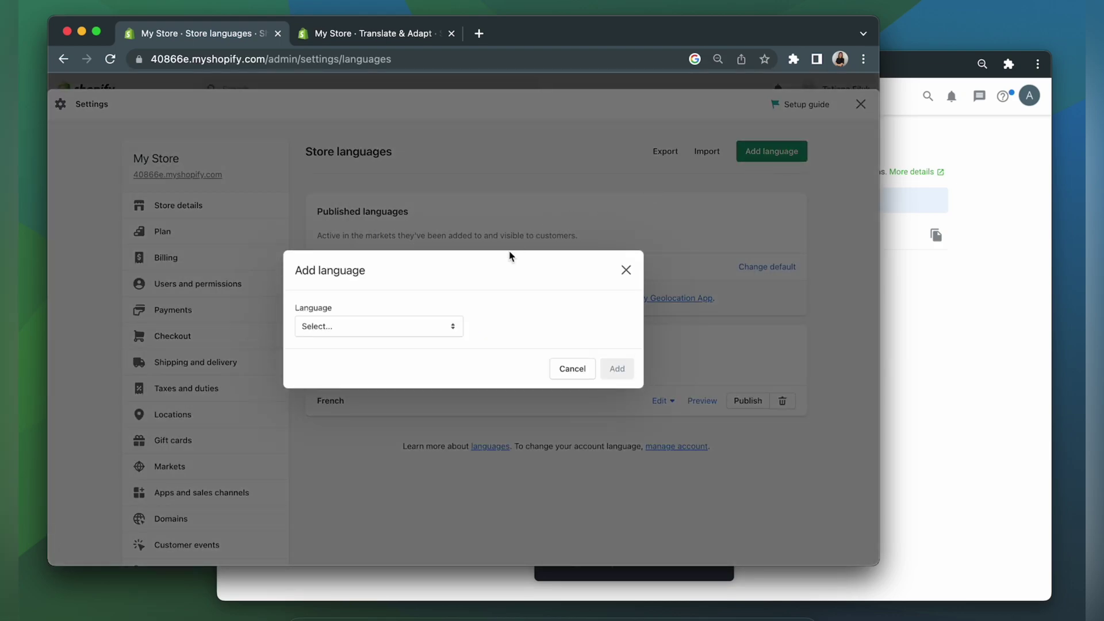
pyautogui.click(417, 324)
pyautogui.scroll(-10, 417, 321)
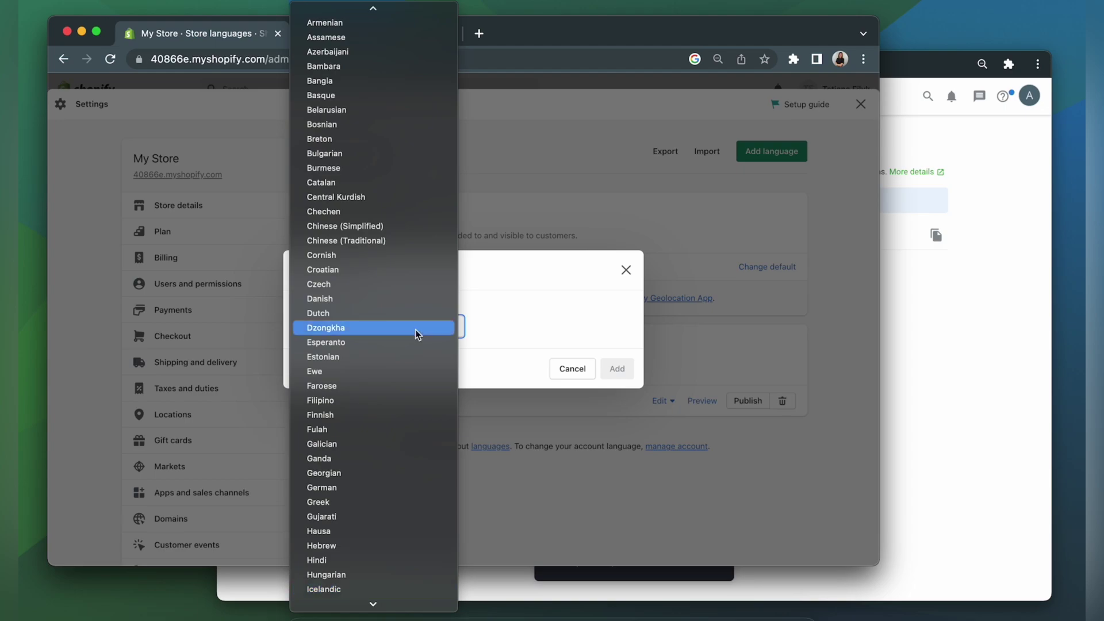
pyautogui.click(357, 533)
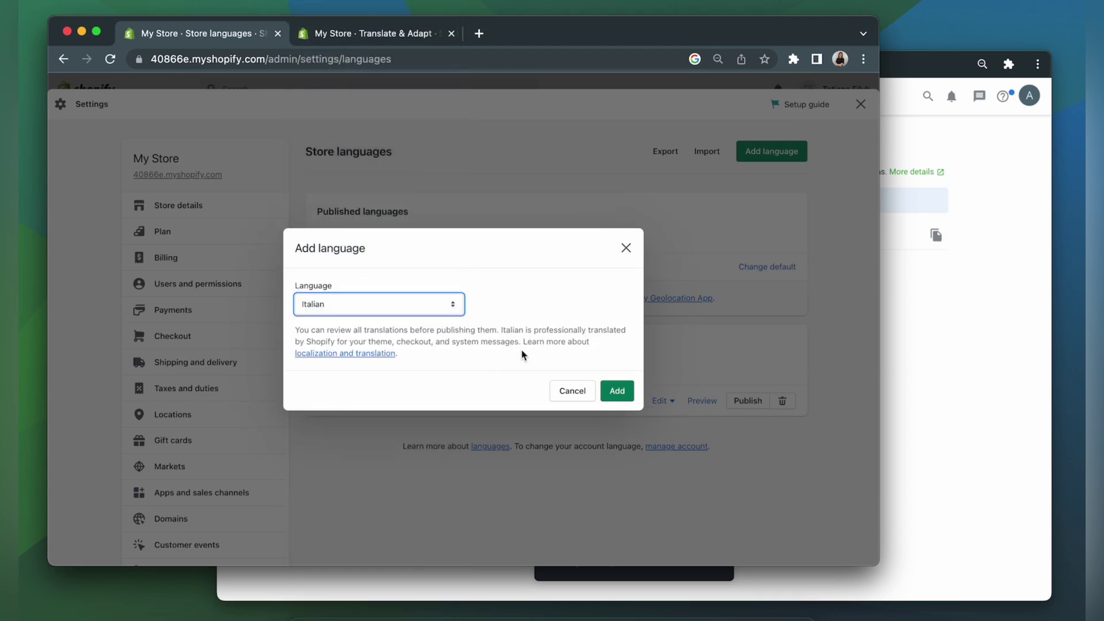
pyautogui.click(617, 391)
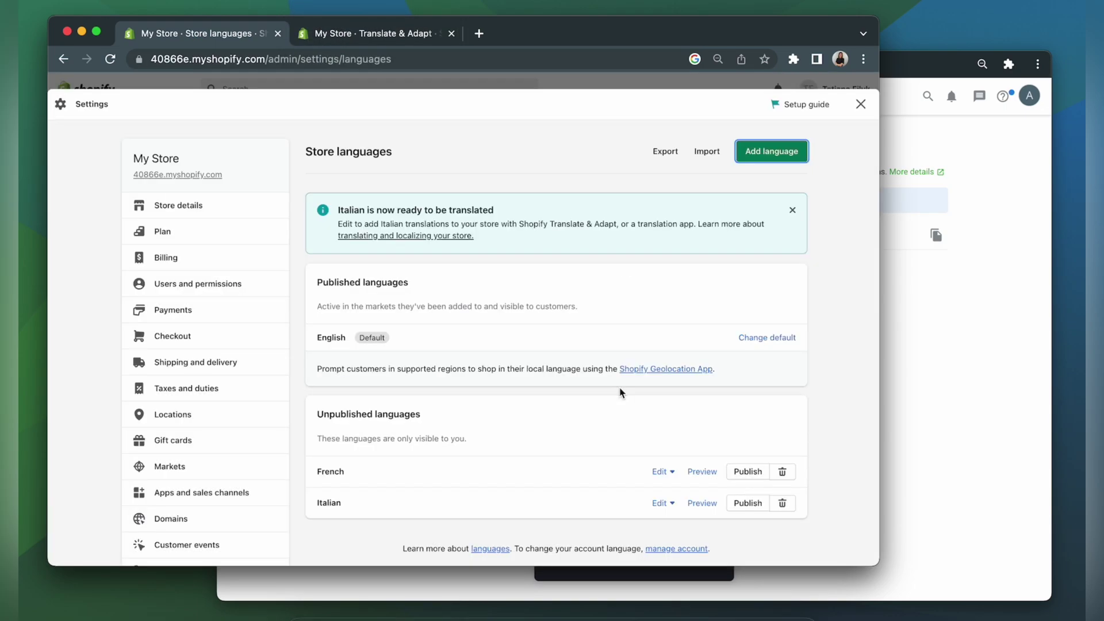
# Sync the Features at a glance post from Online store > Articles > News to Crowdin
pyautogui.click(861, 104)
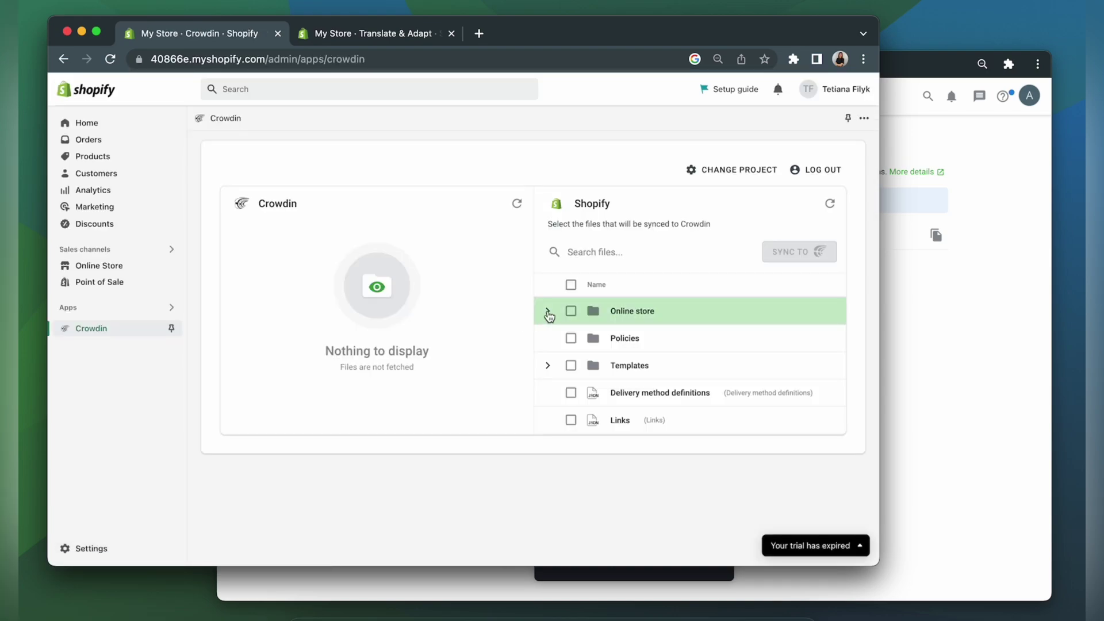
pyautogui.click(547, 311)
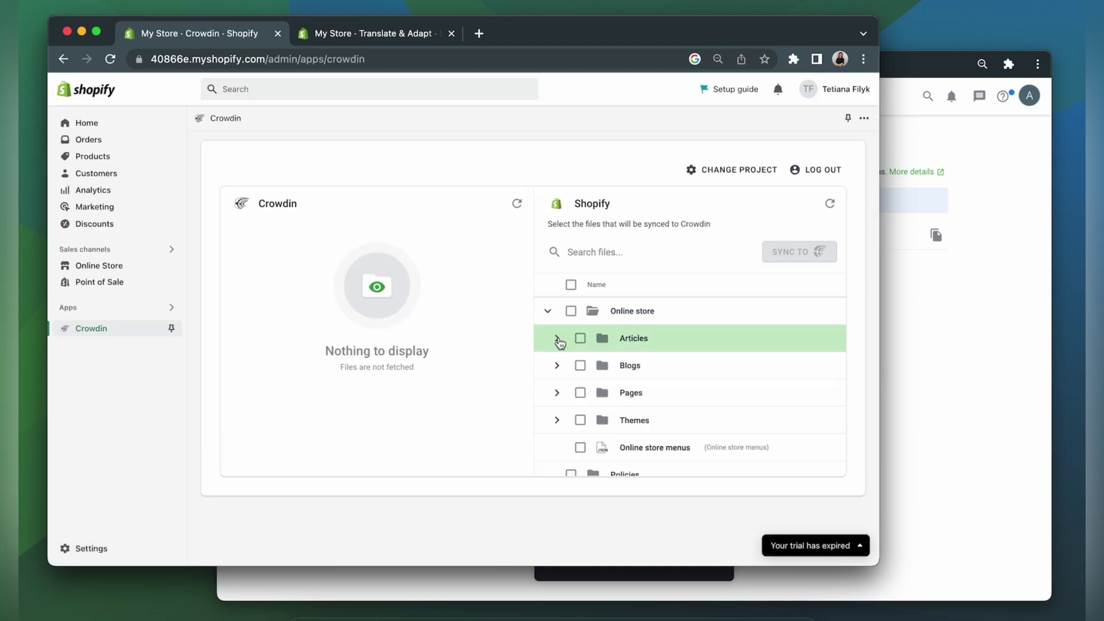
pyautogui.click(558, 339)
pyautogui.click(566, 366)
pyautogui.click(599, 393)
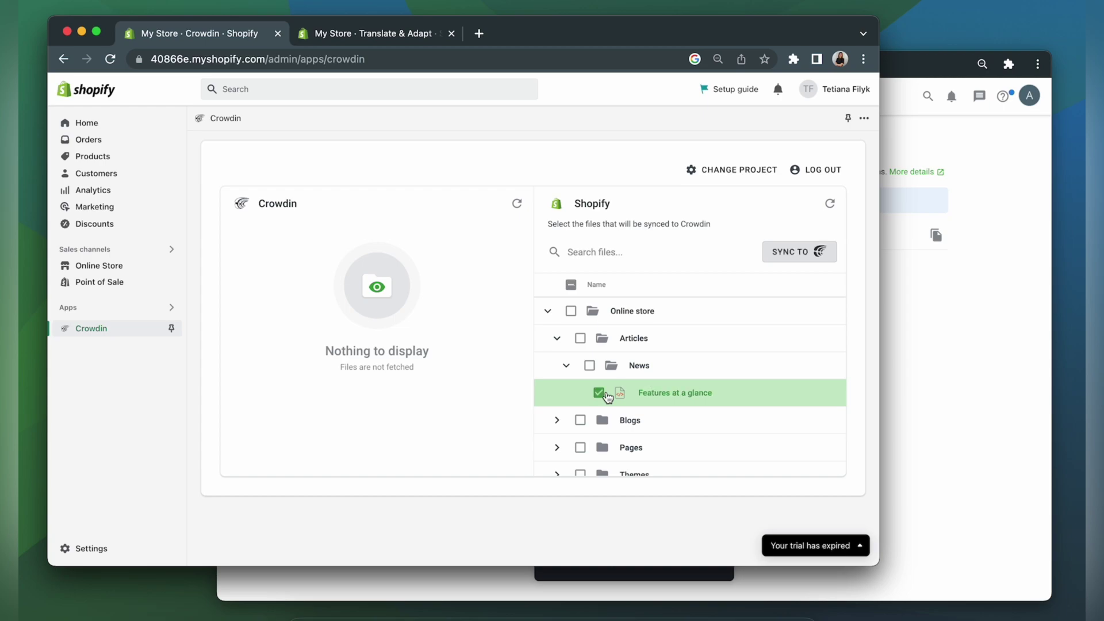
pyautogui.click(800, 250)
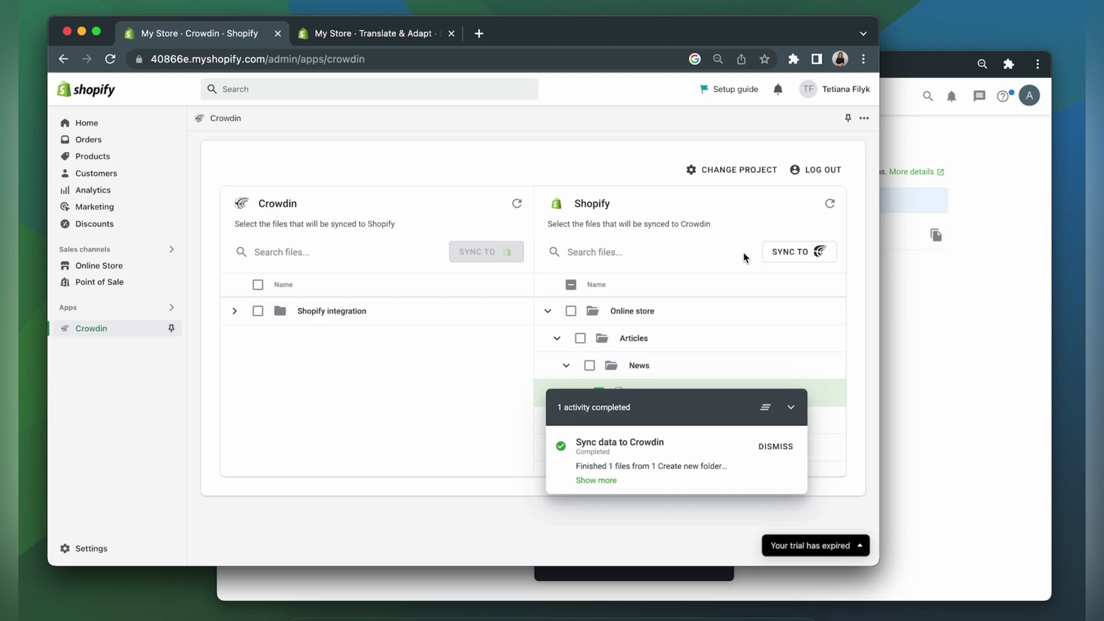
# Expand the Crowdin-side tree to show the post's French and Italian translations at 100%
pyautogui.click(235, 311)
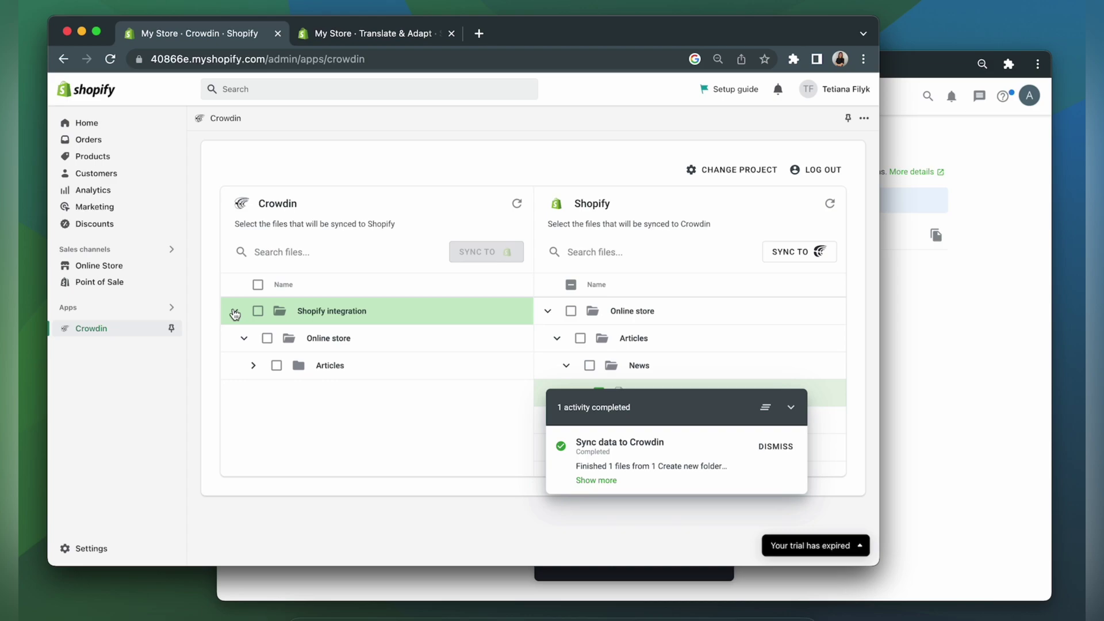
pyautogui.click(254, 366)
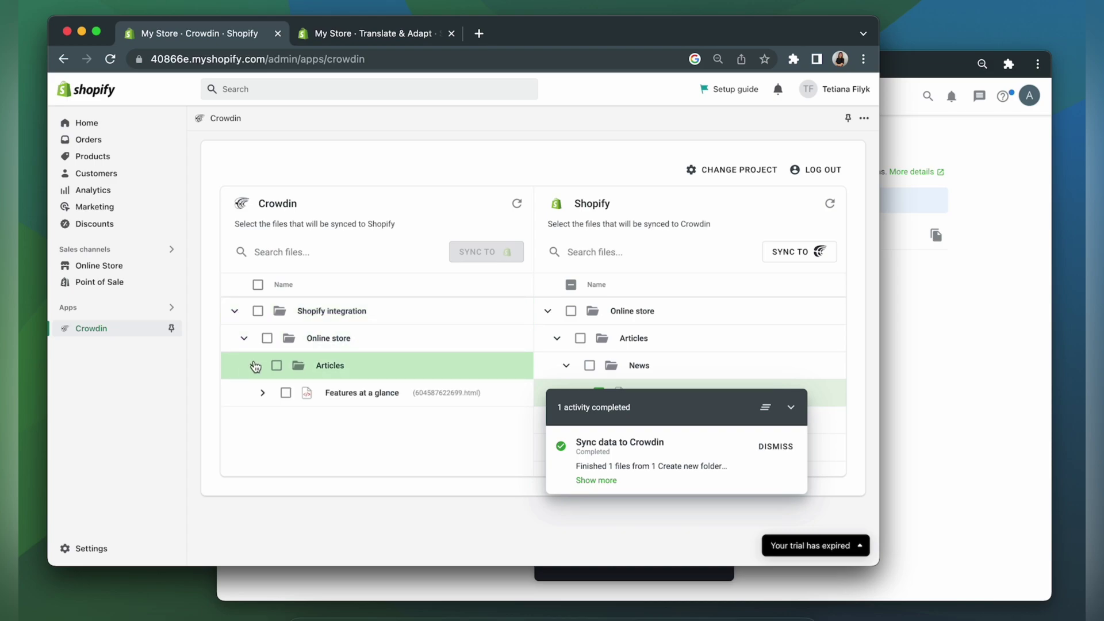
pyautogui.click(261, 394)
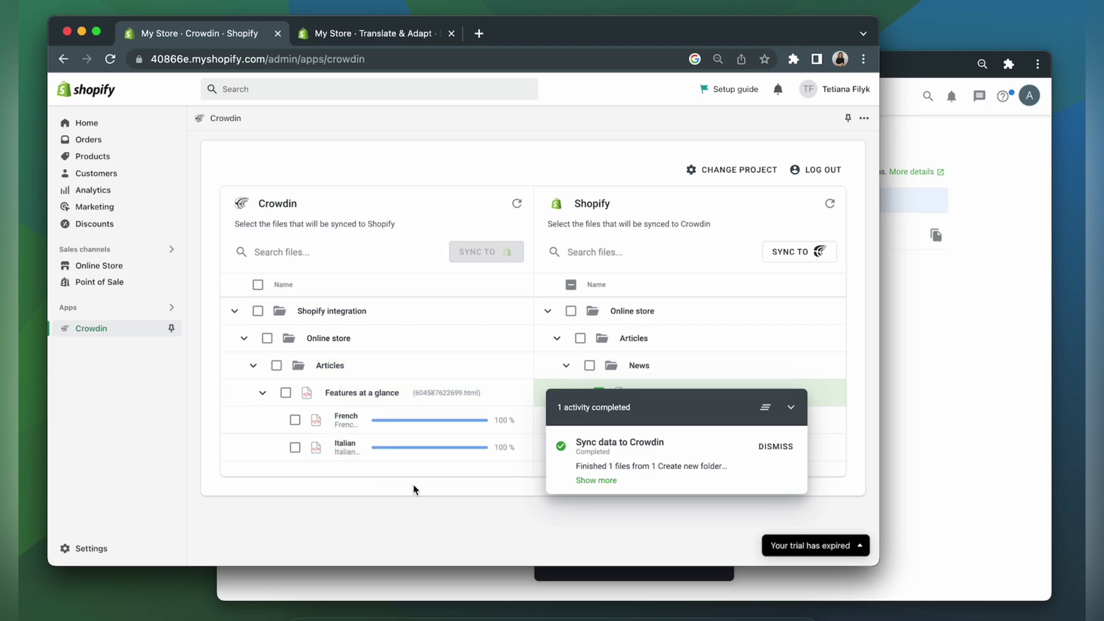
# Open Features at a glance.html from Integration Demo's Italian files (Shopify integration > Online store > Articles) in the editor
pyautogui.click(949, 441)
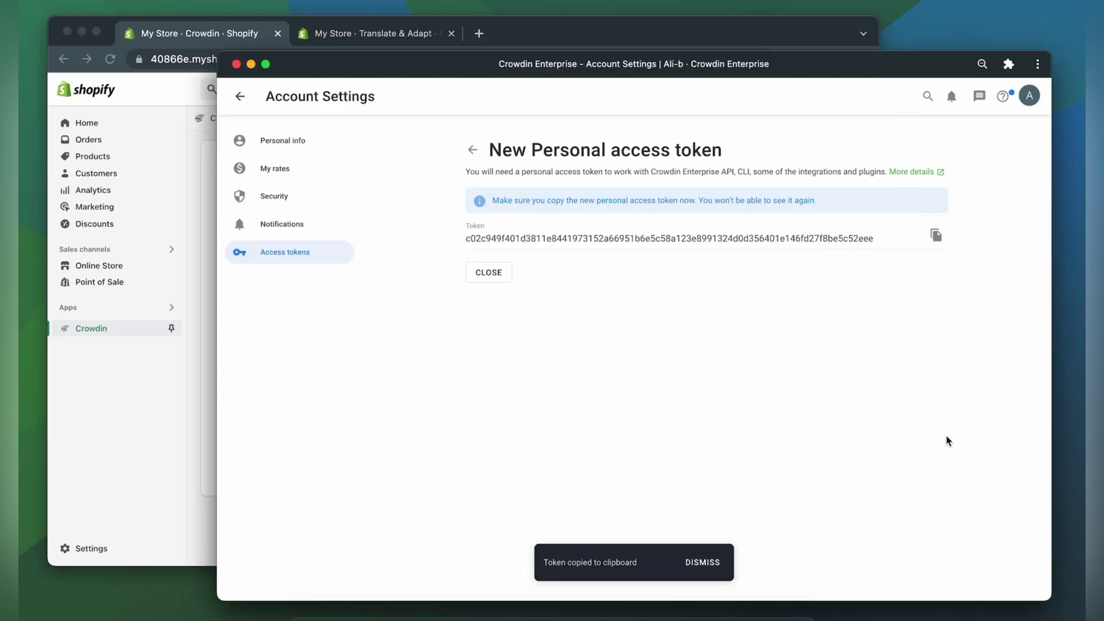
pyautogui.click(241, 98)
pyautogui.click(675, 311)
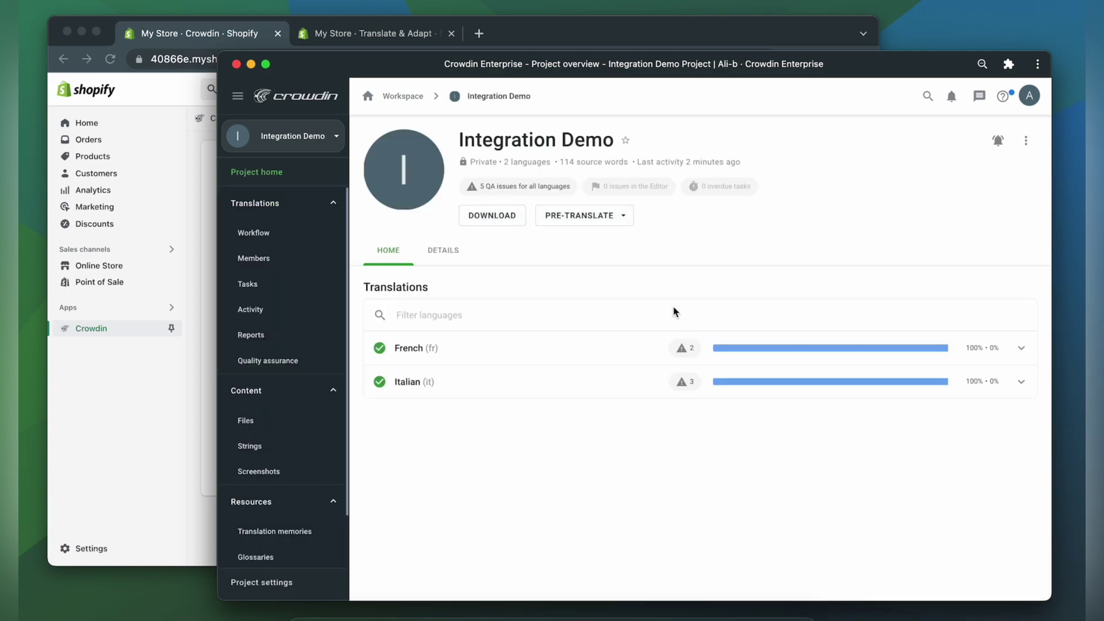
pyautogui.click(462, 382)
pyautogui.click(378, 340)
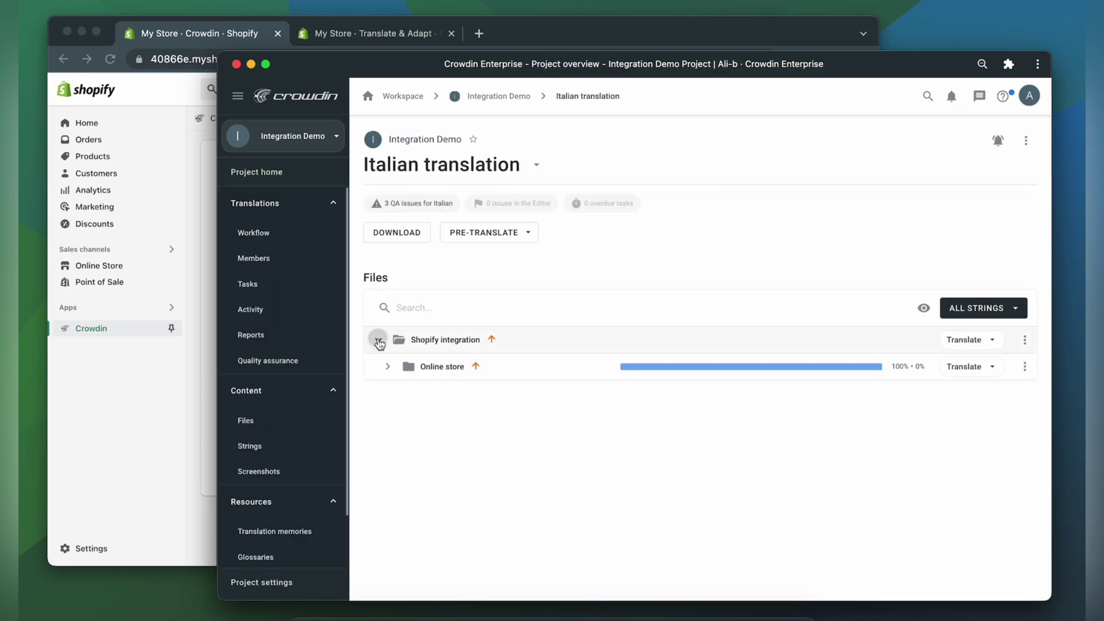
pyautogui.click(387, 366)
pyautogui.click(396, 393)
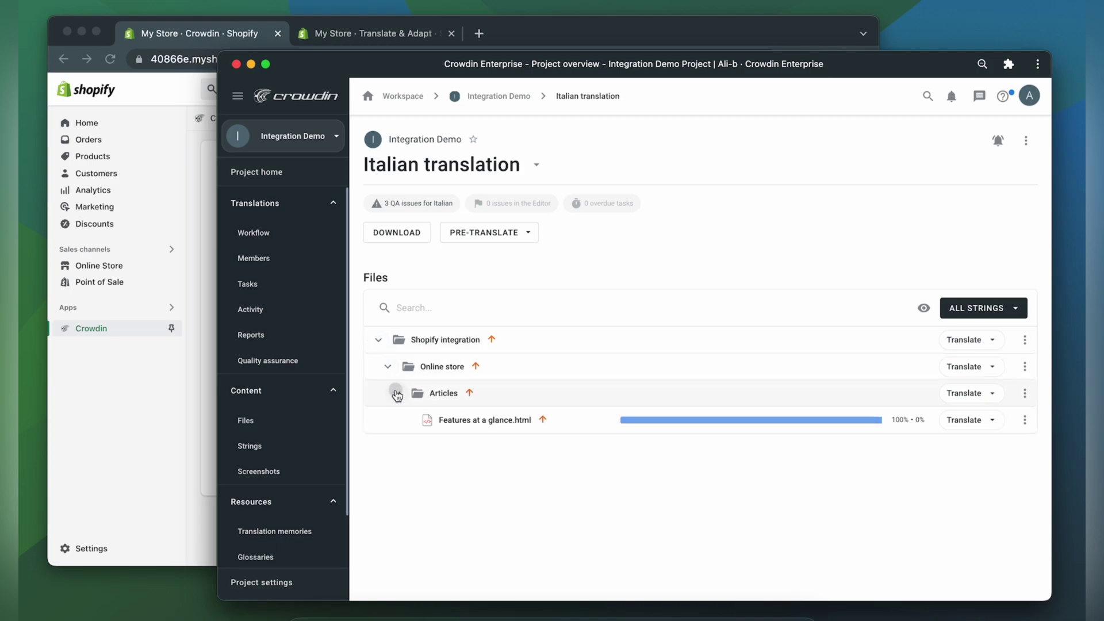
pyautogui.click(469, 426)
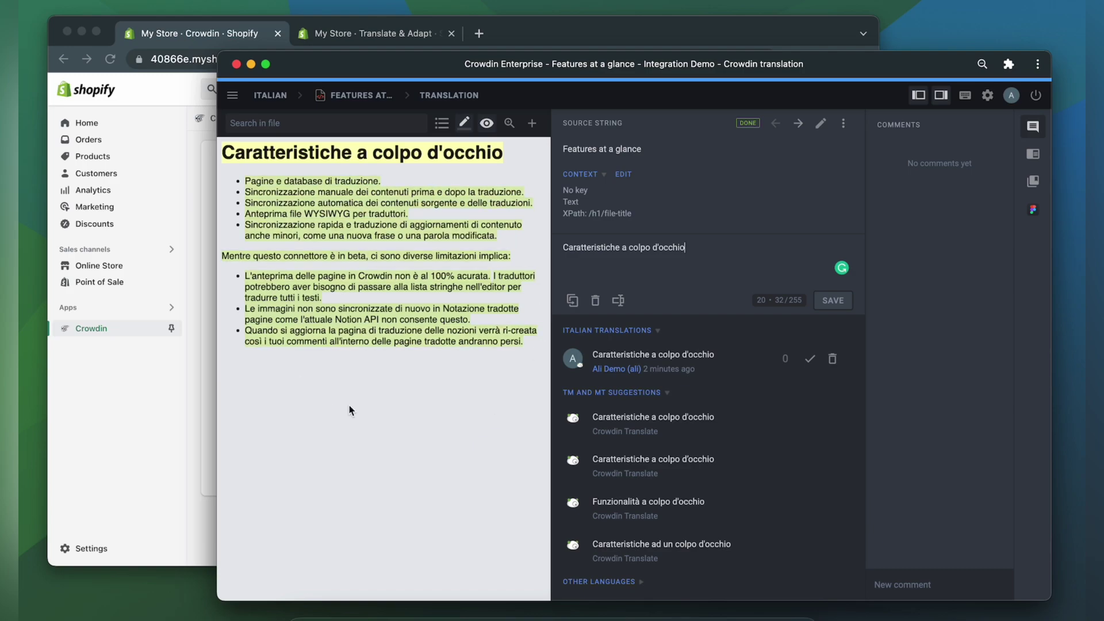
# Sync the post's Italian translation back to Shopify and view it in Translate & Adapt
pyautogui.click(208, 497)
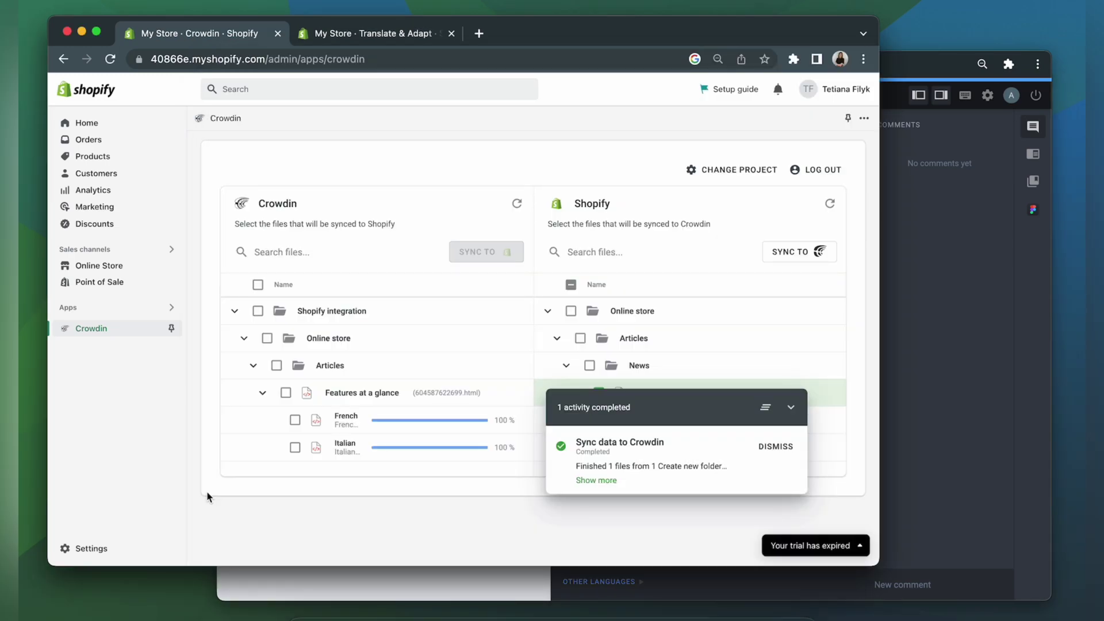
pyautogui.click(295, 448)
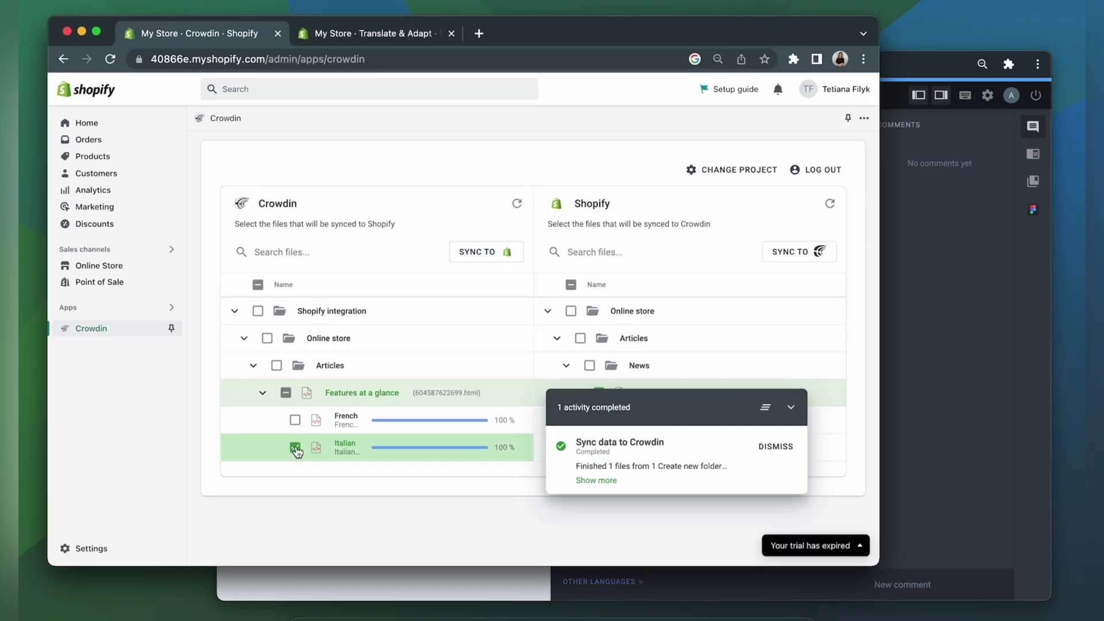
pyautogui.click(474, 254)
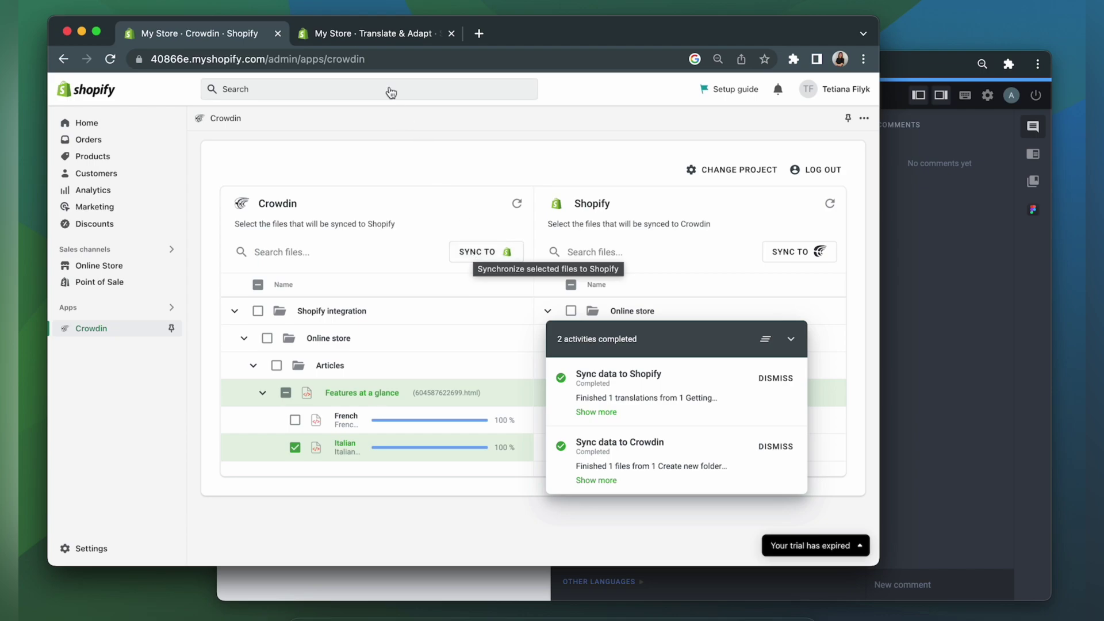
pyautogui.click(391, 34)
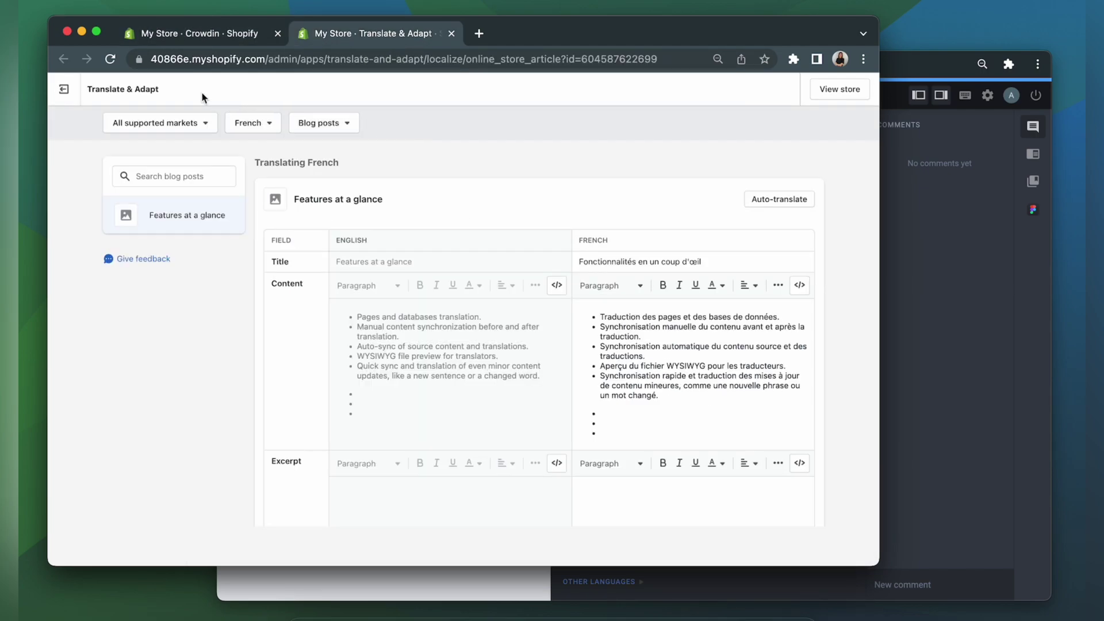
# Switch Translate & Adapt's language from French to Italian
pyautogui.click(268, 124)
pyautogui.click(261, 204)
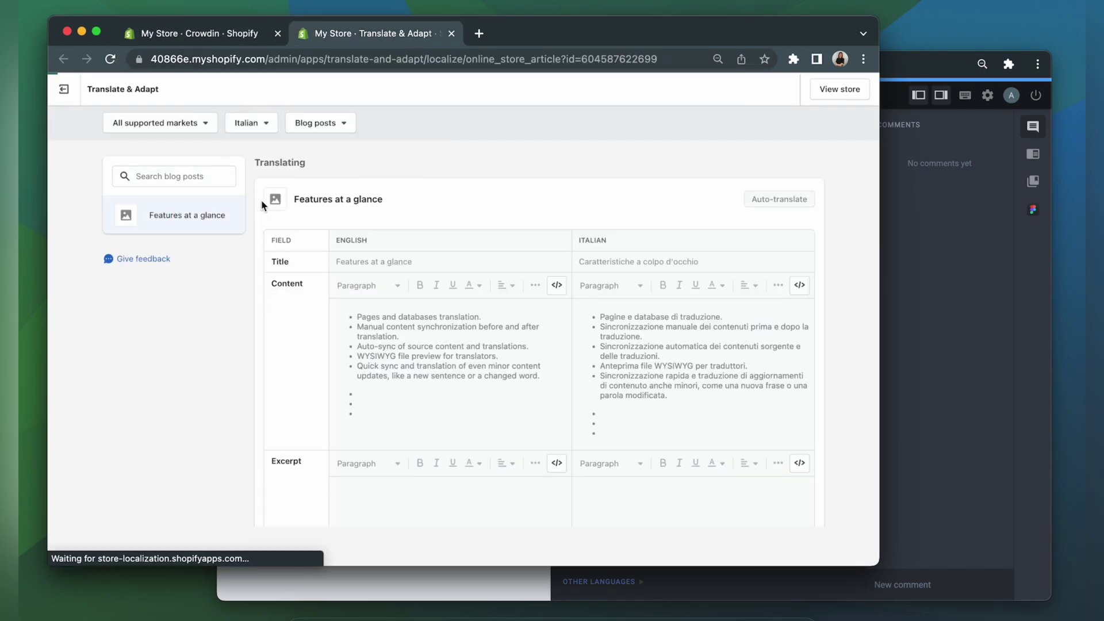